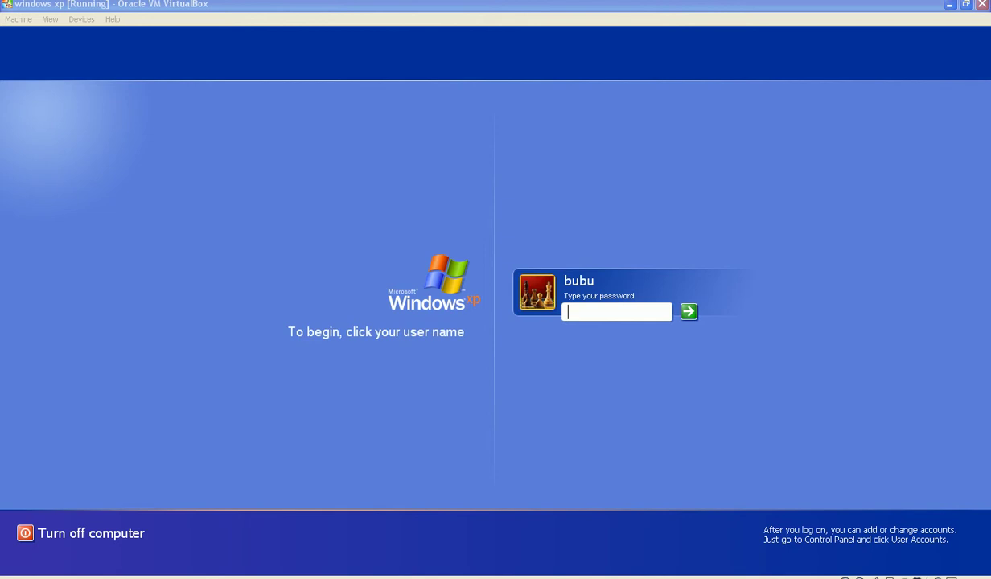
Try to log on to the Windows XP account by entering an account password twice
left_click(616, 318)
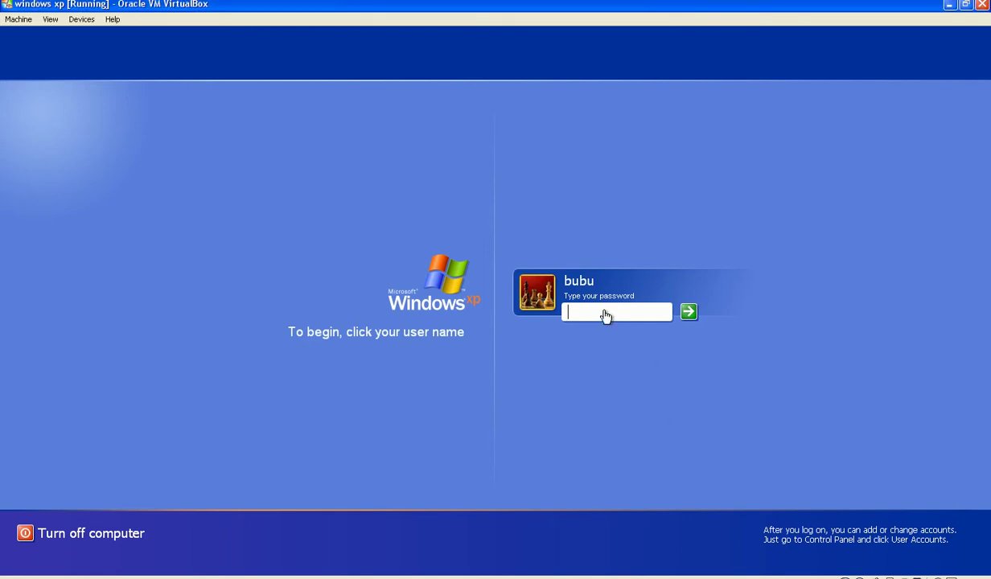
type("******")
key("Return")
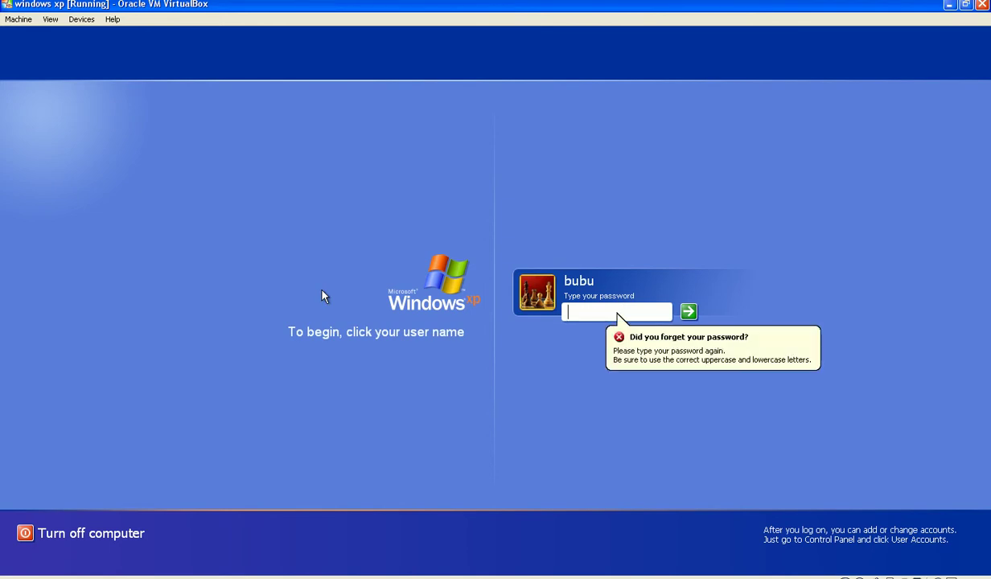
left_click(687, 312)
type("************")
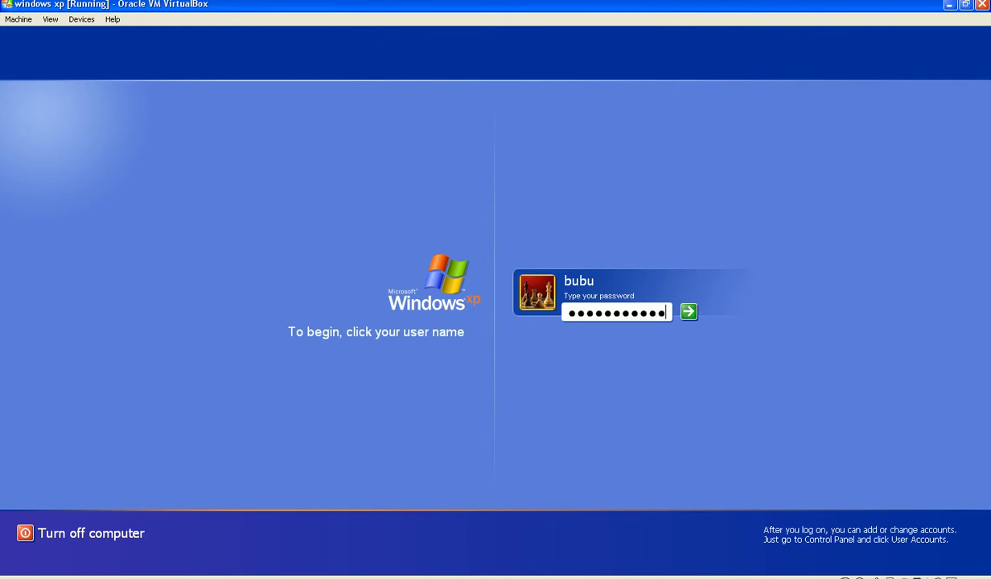
key("Return")
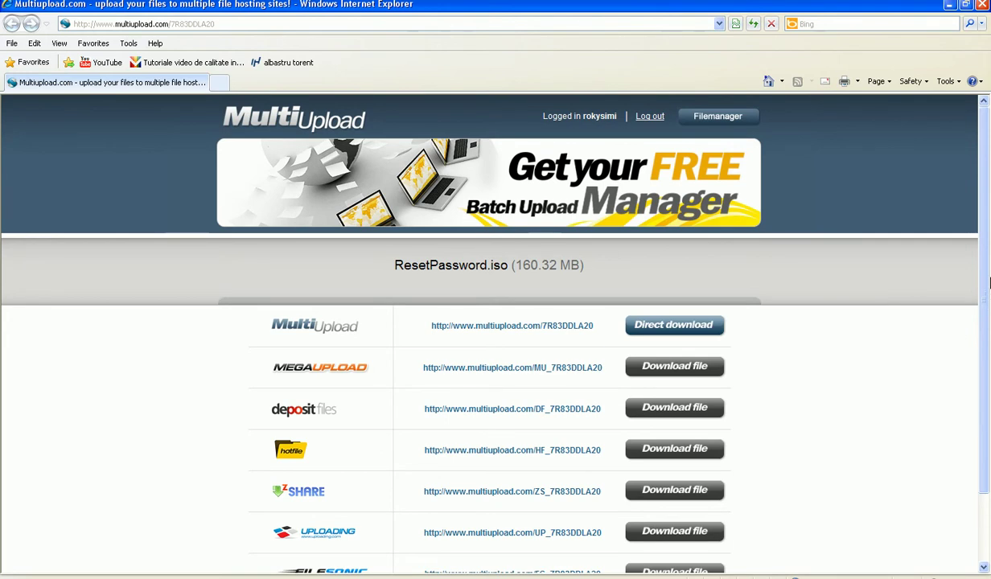
Examine the ResetPassword.iso download options on Multiupload, including the direct download and the Megaupload mirror, without saving the file
left_click_drag(982, 274, 979, 312)
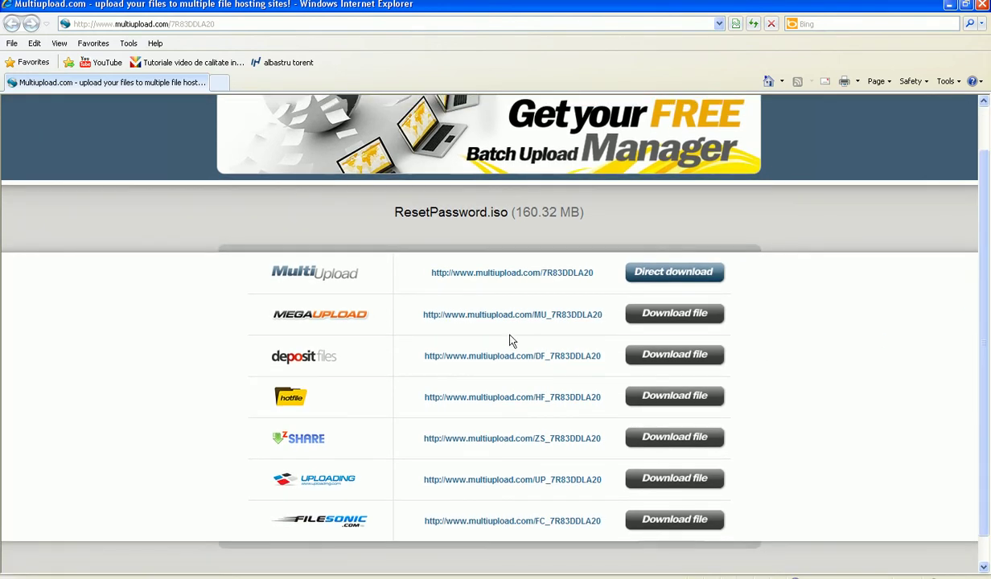
scroll(662, 448, "up", 1)
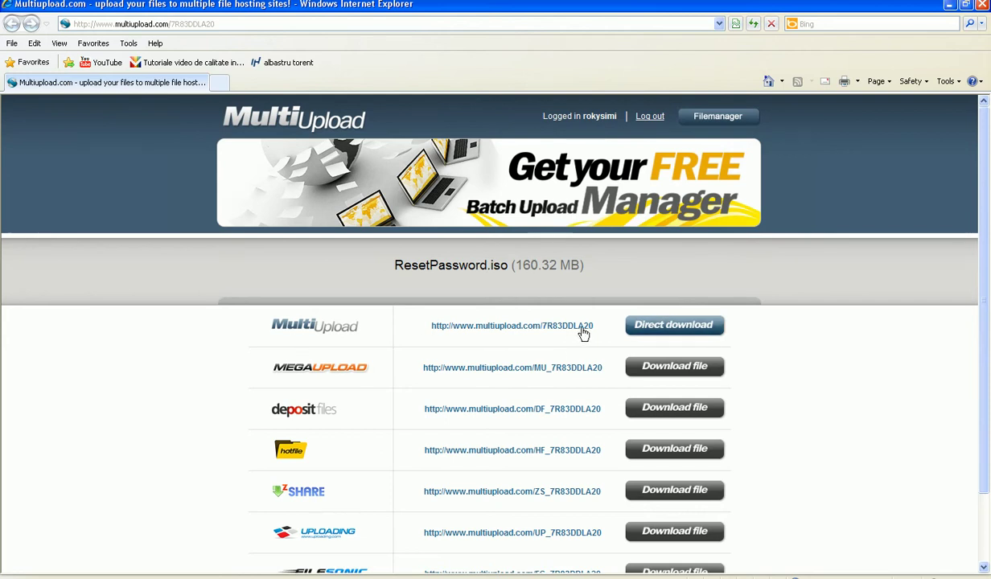
left_click(668, 339)
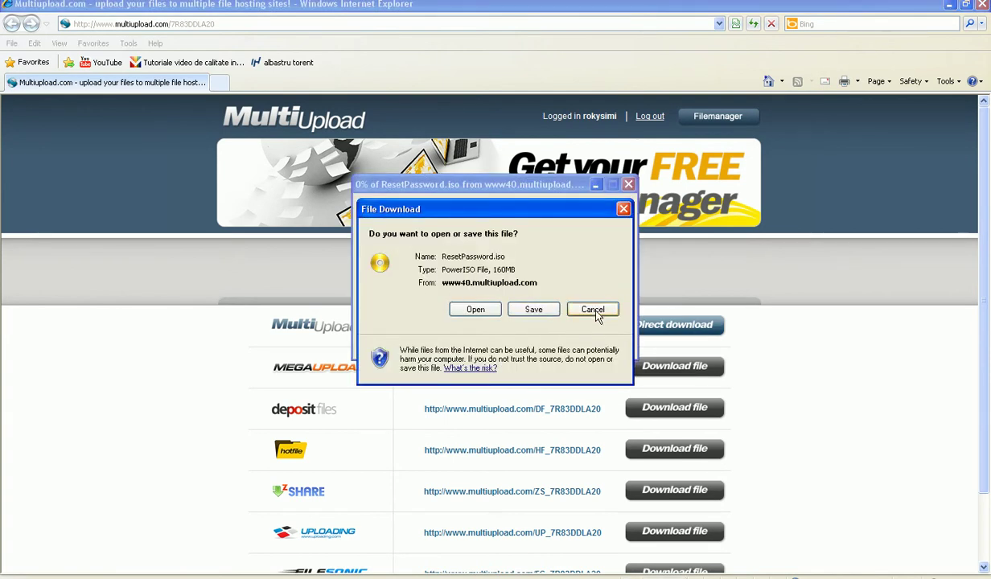
left_click(594, 310)
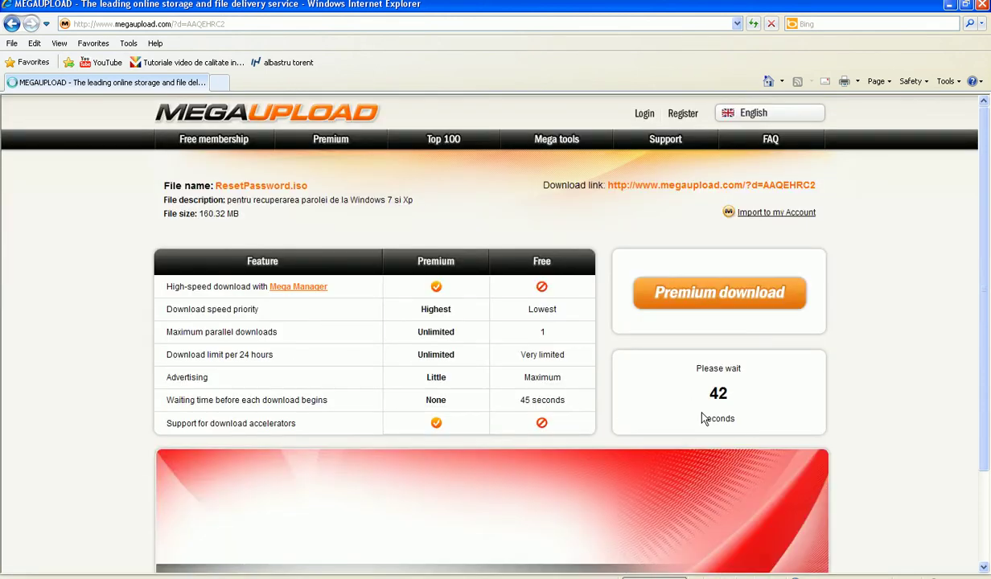
left_click(12, 24)
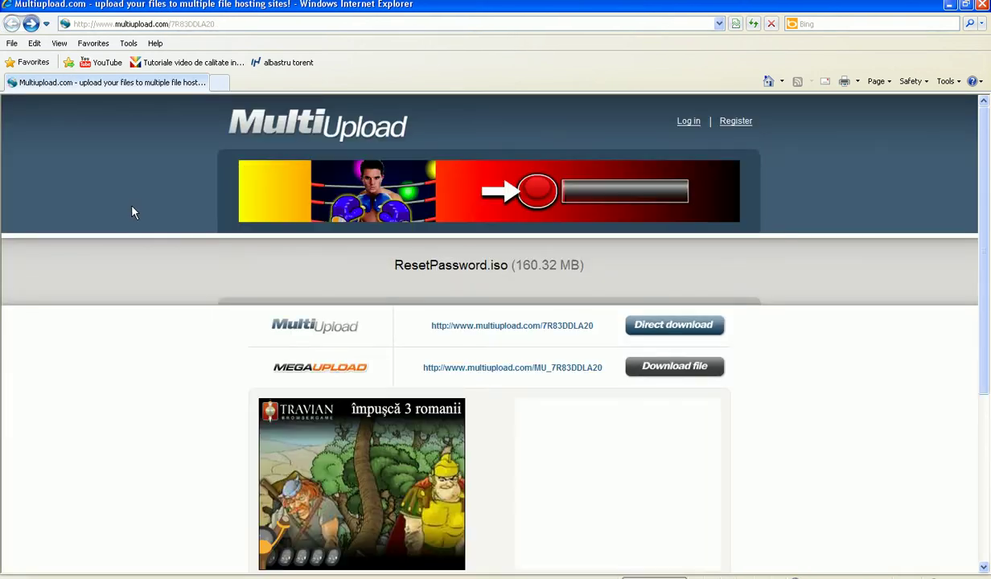
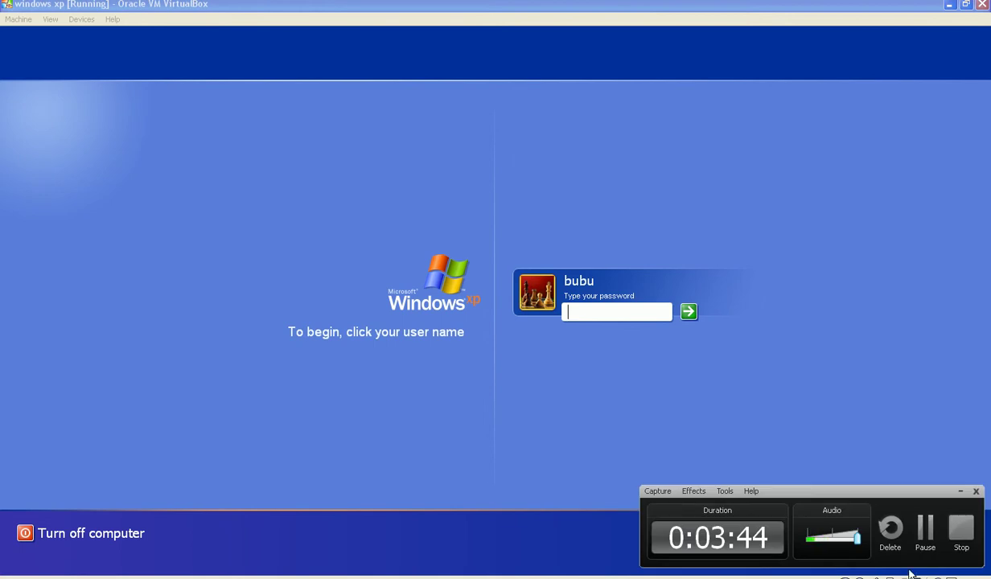
left_click(923, 525)
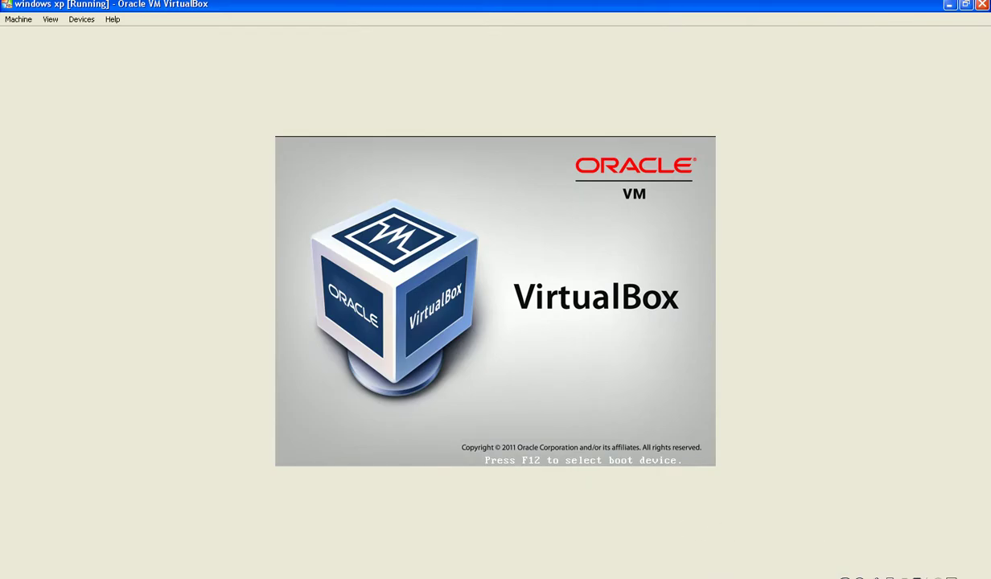
left_click(406, 347)
left_click(495, 367)
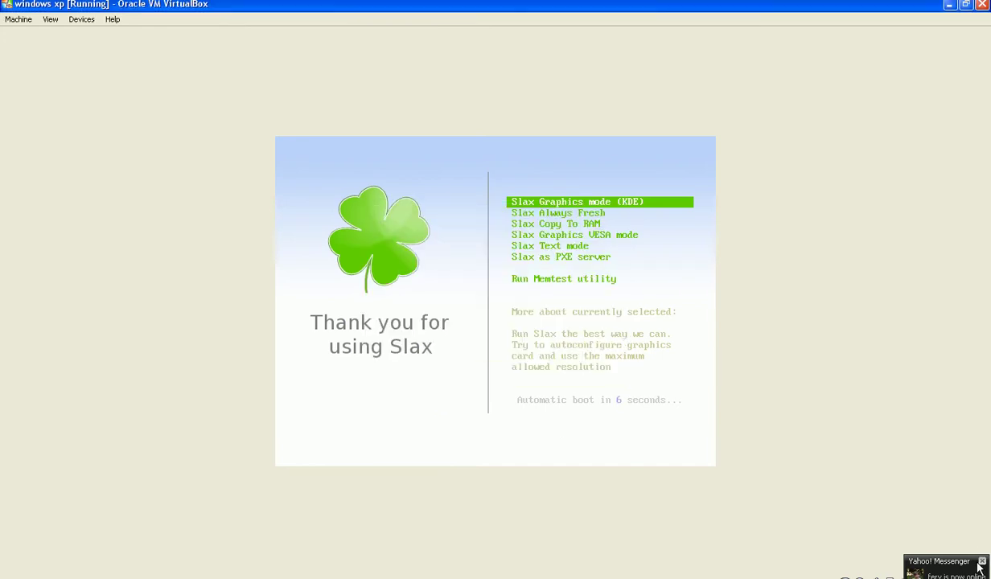
right_click(951, 577)
left_click(804, 577)
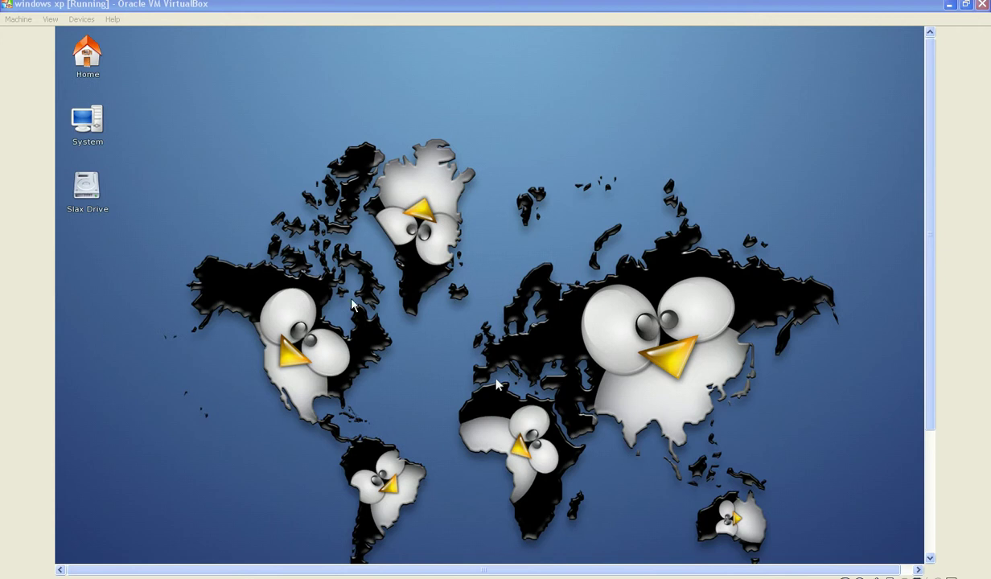
Browse the system's storage media, open the 10G Media hard disk volume and highlight its device name in the location path
left_click(378, 295)
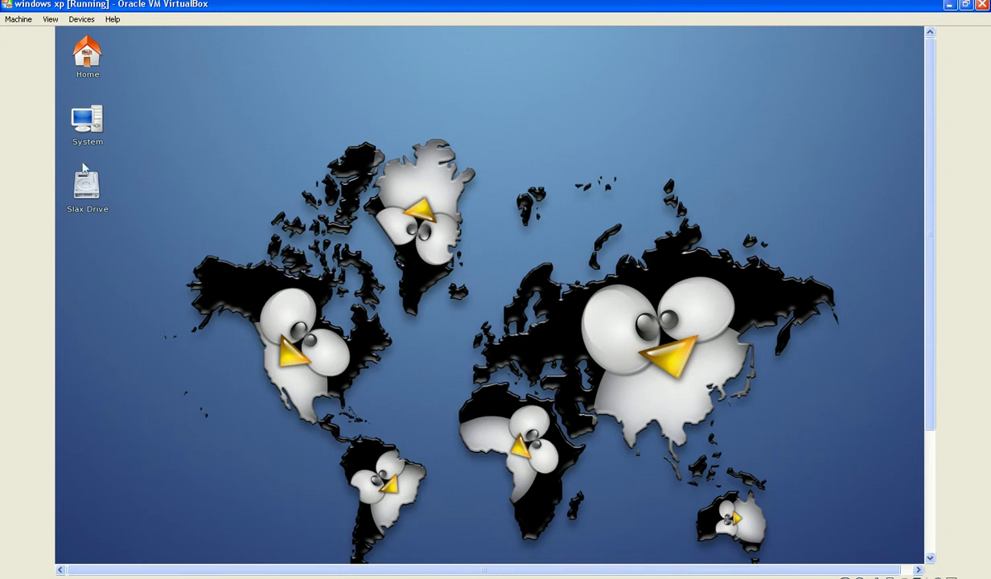
left_click(91, 122)
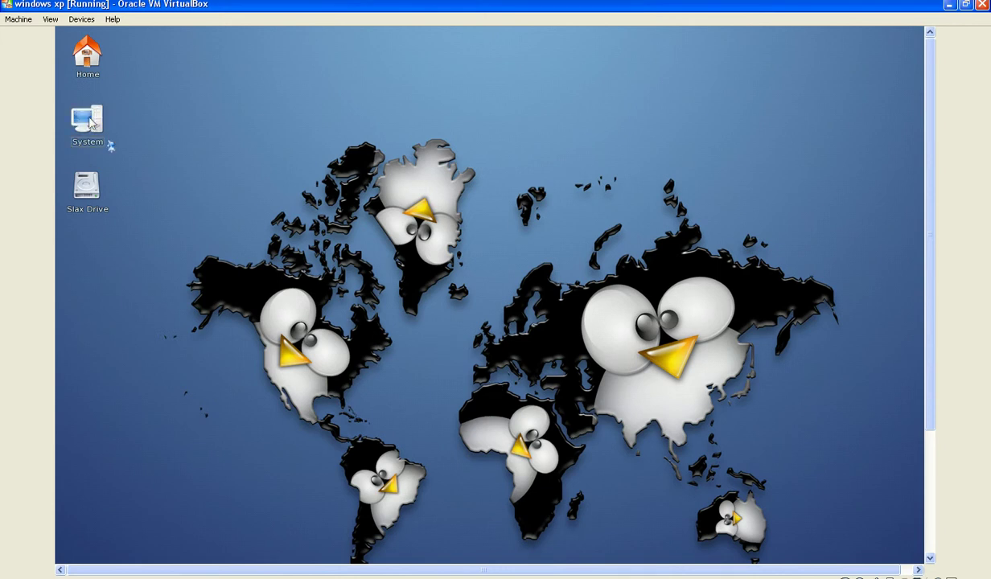
left_click(262, 128)
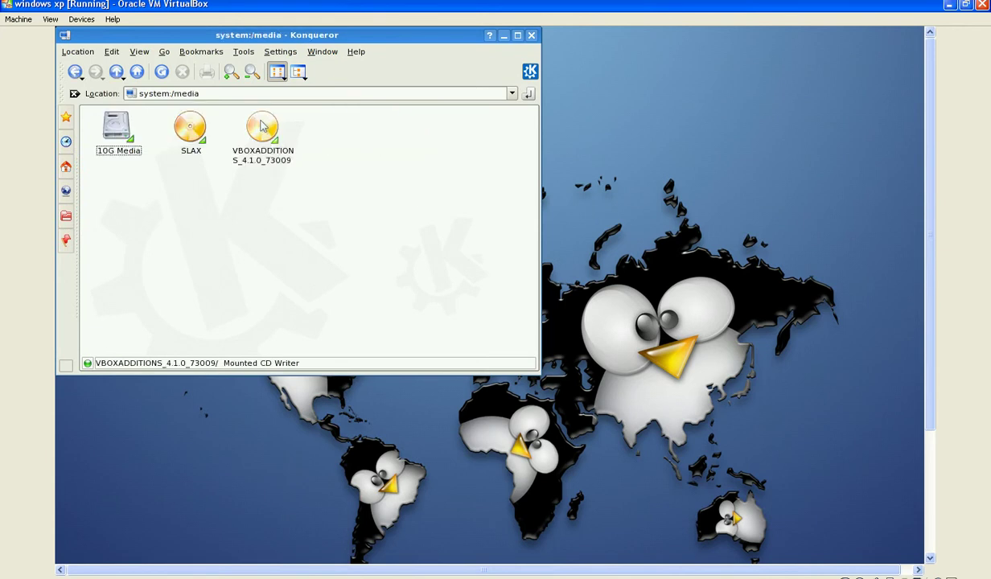
mouse_move(260, 125)
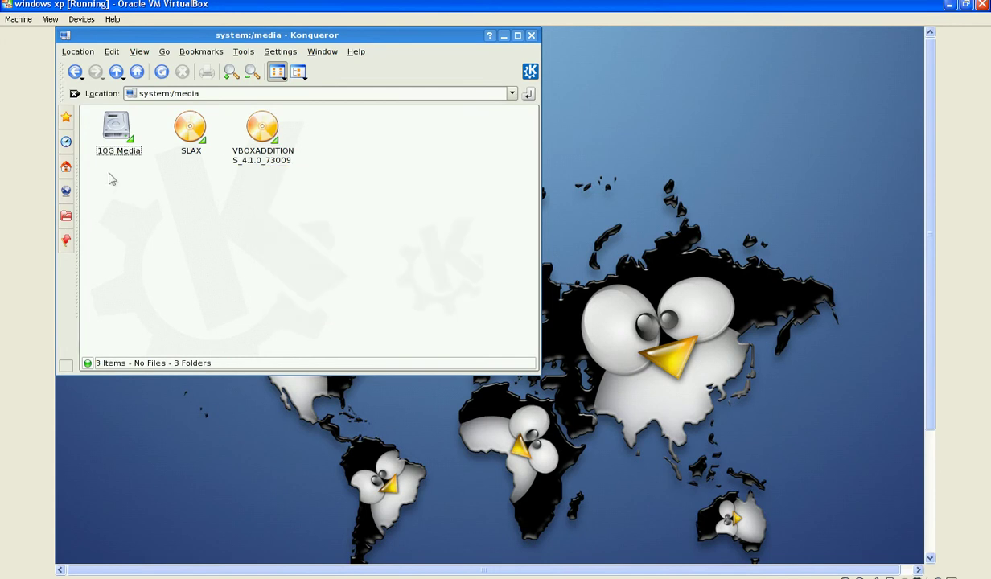
mouse_move(112, 152)
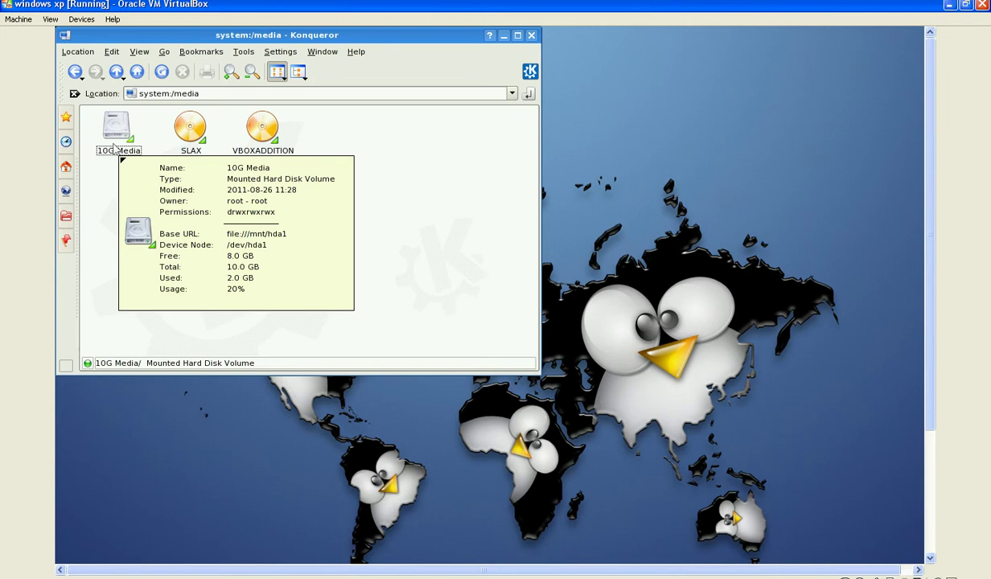
left_click(115, 145)
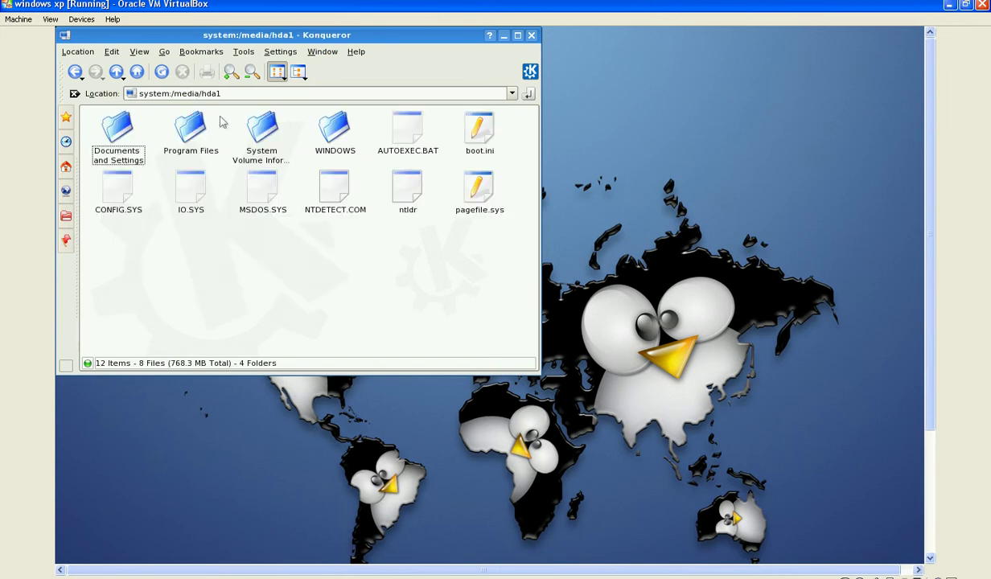
left_click_drag(222, 93, 201, 91)
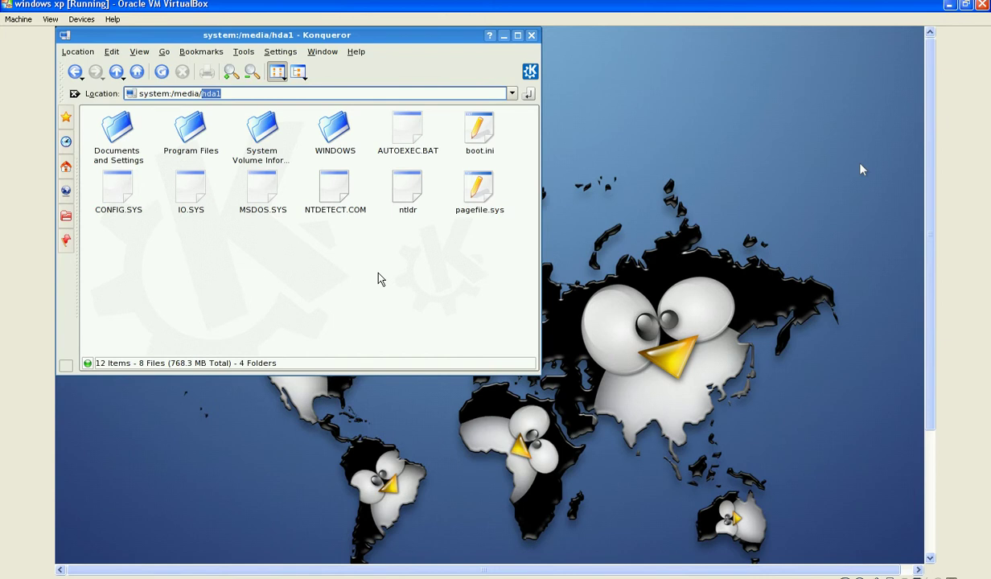
Dismiss the session information window, open a Konsole terminal and move its window nearer the middle of the desktop
key("ctrl+n")
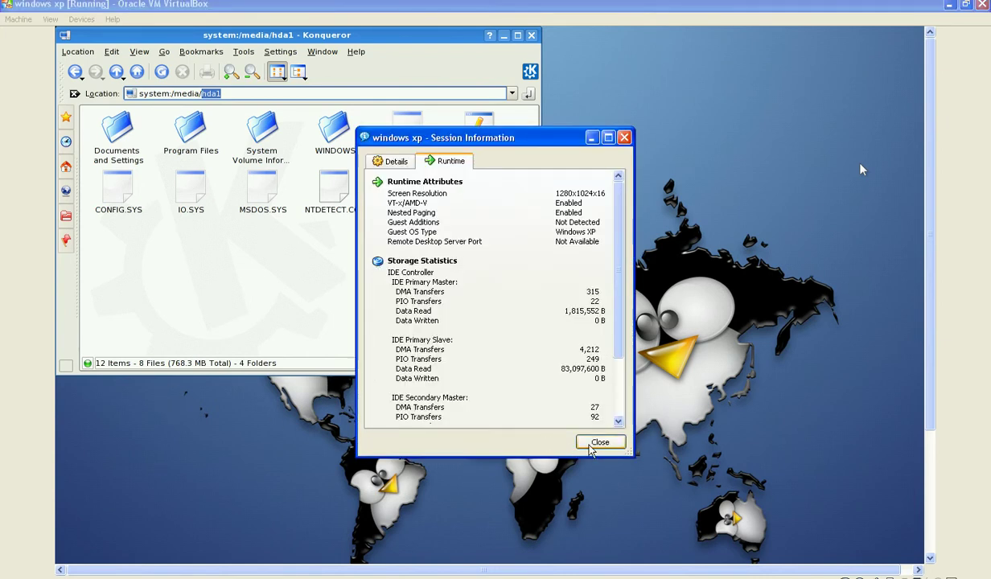
left_click(600, 442)
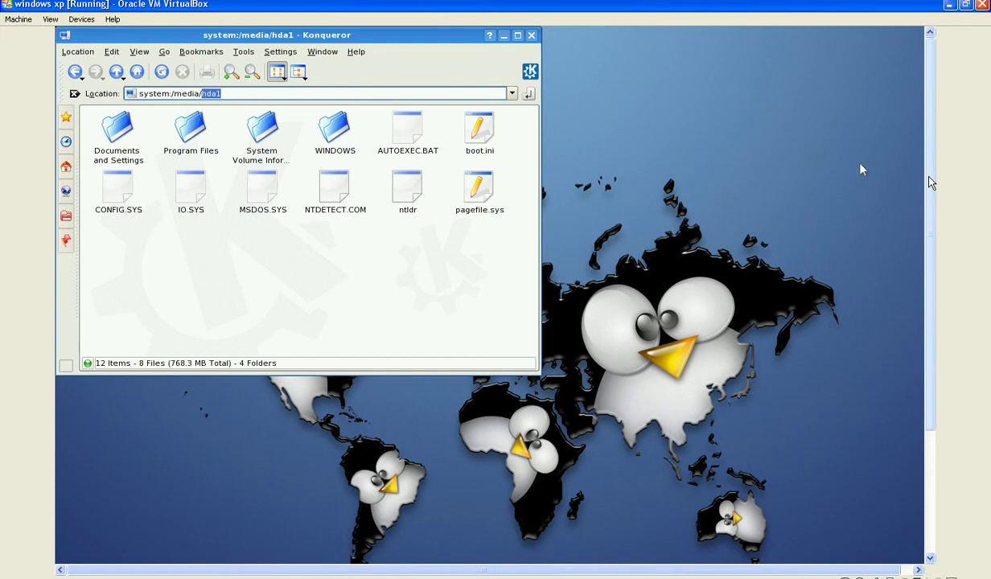
left_click_drag(930, 182, 931, 307)
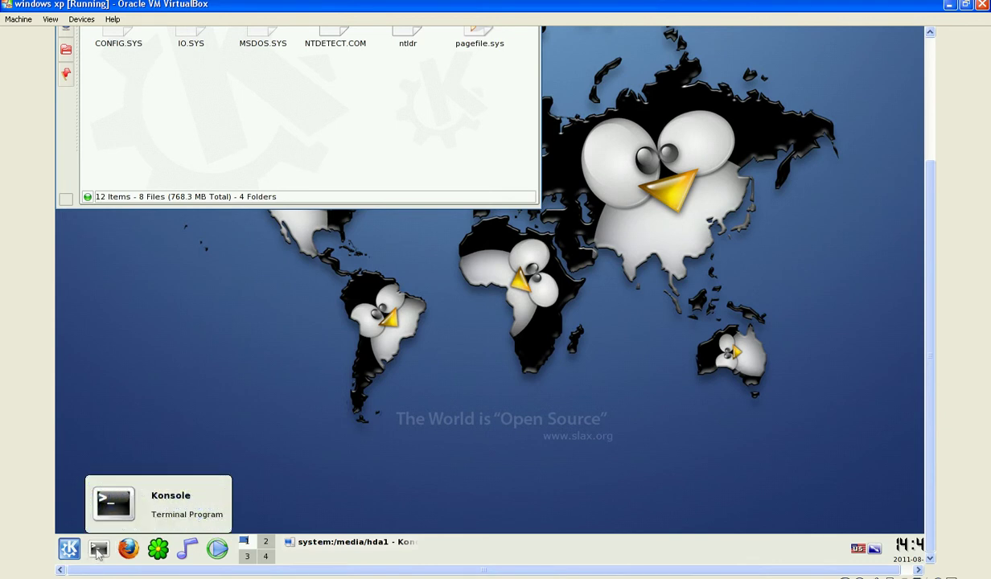
left_click(98, 550)
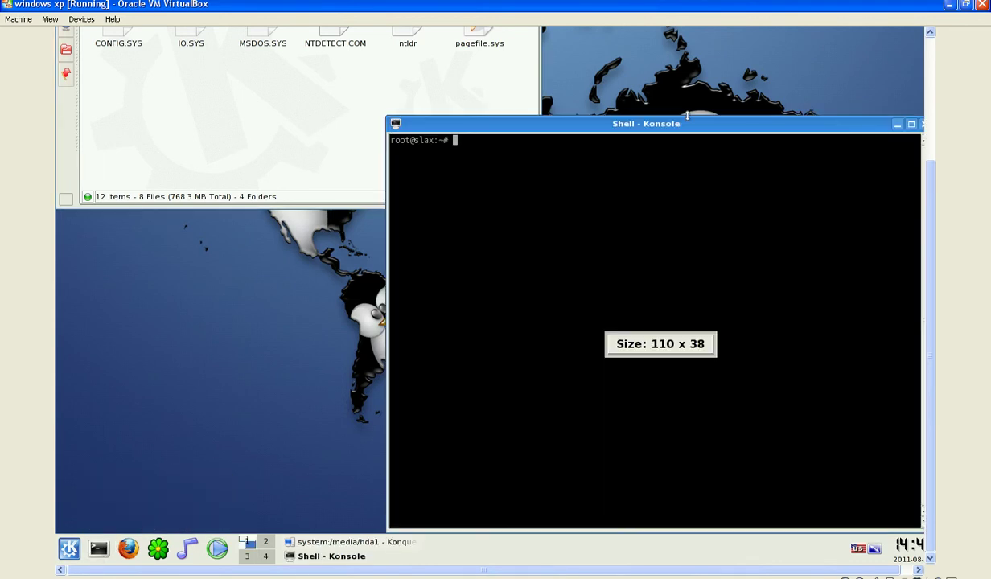
left_click_drag(668, 126, 533, 83)
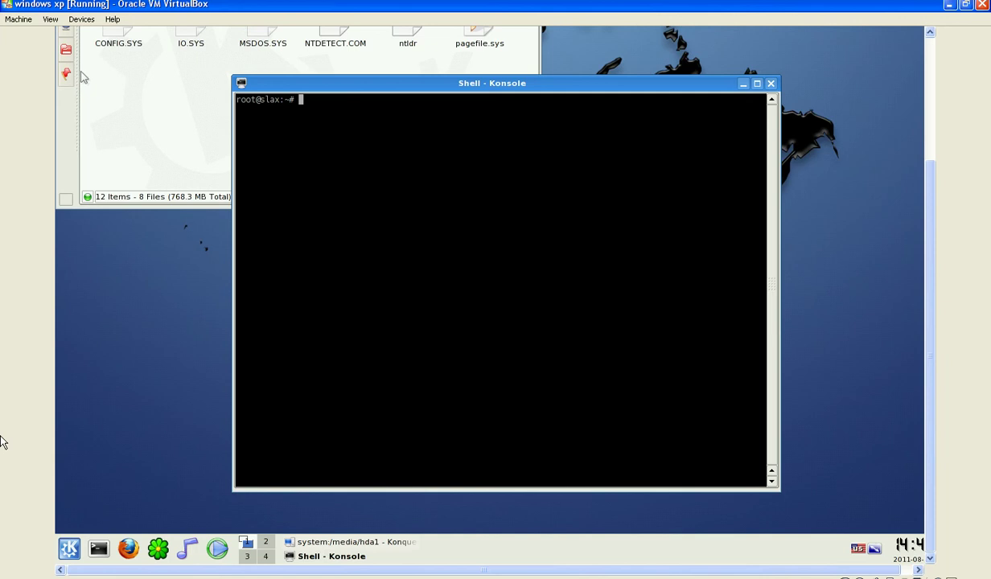
Change the terminal's directory to /mnt/hda1/WINDOWS/system32/config and enter ls to list its files
type("cd /mnt/")
type("hda1")
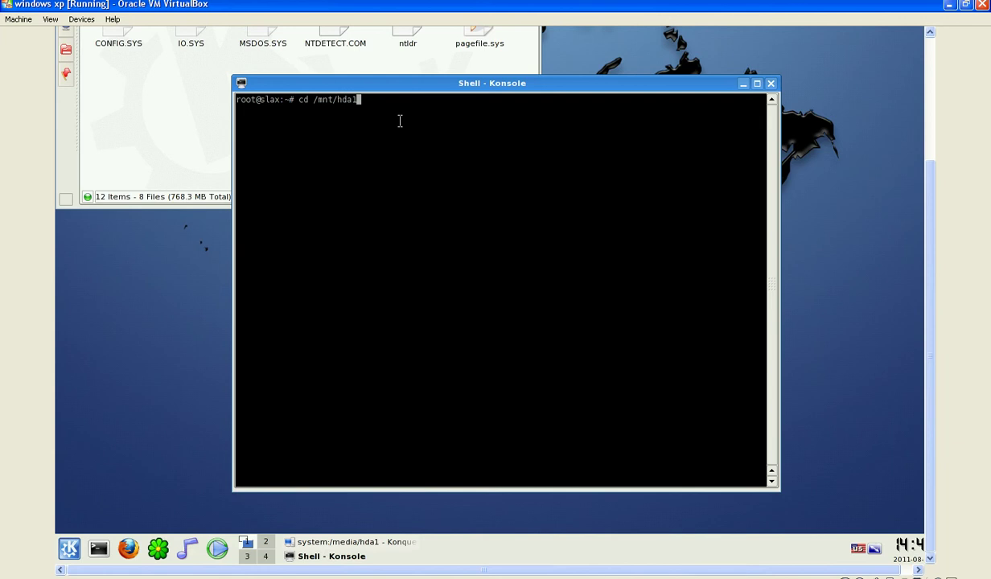
type("/")
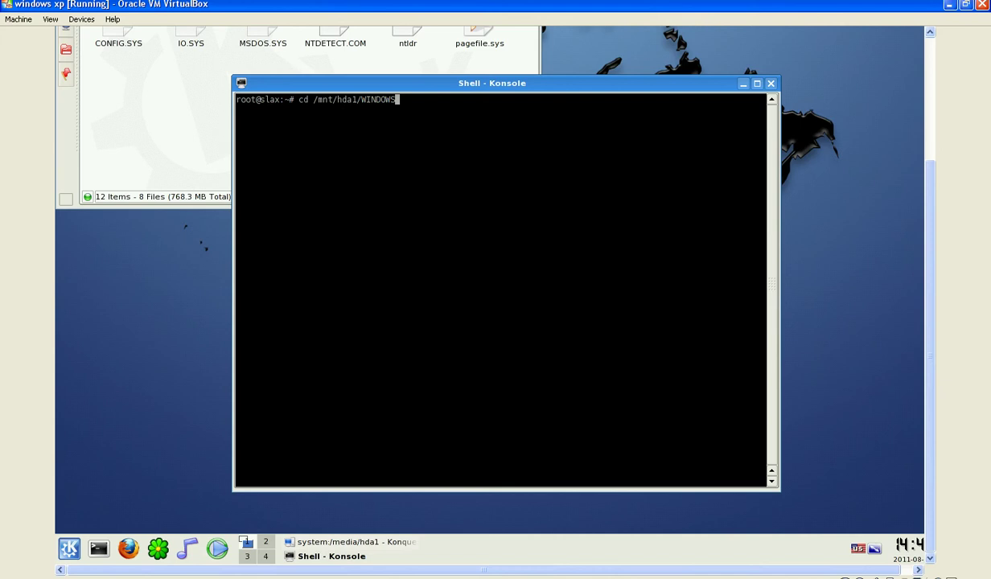
type("/")
type("system32")
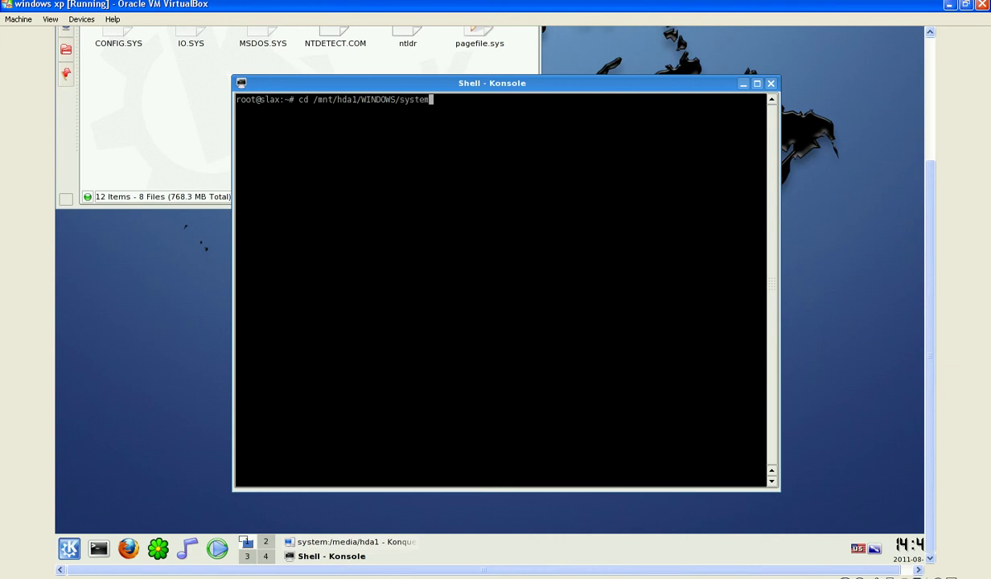
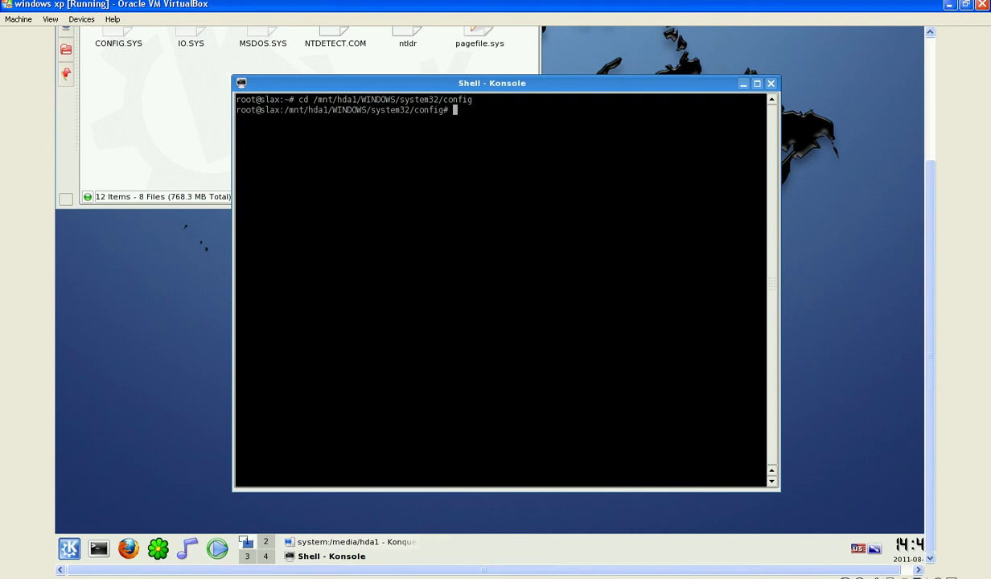
type("ls")
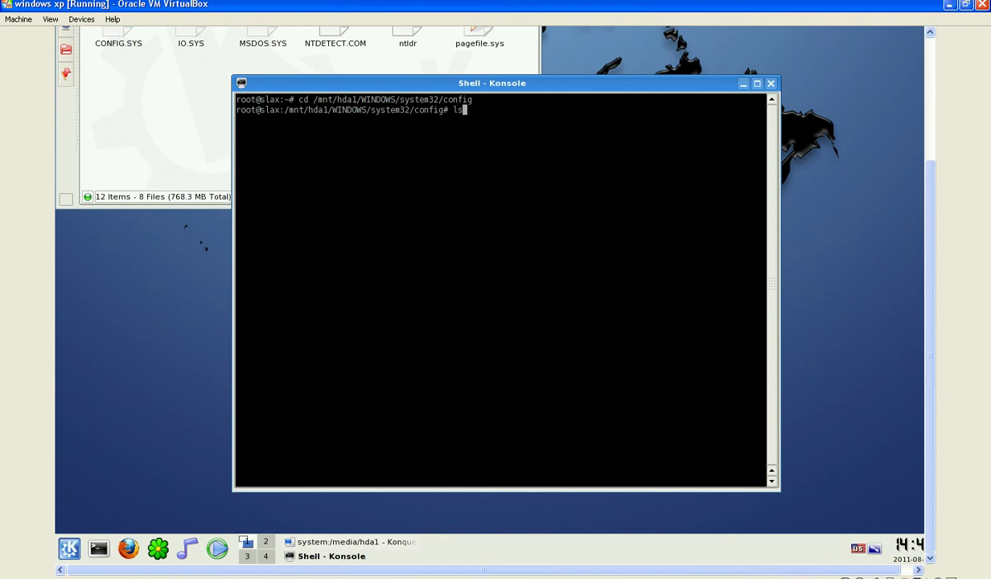
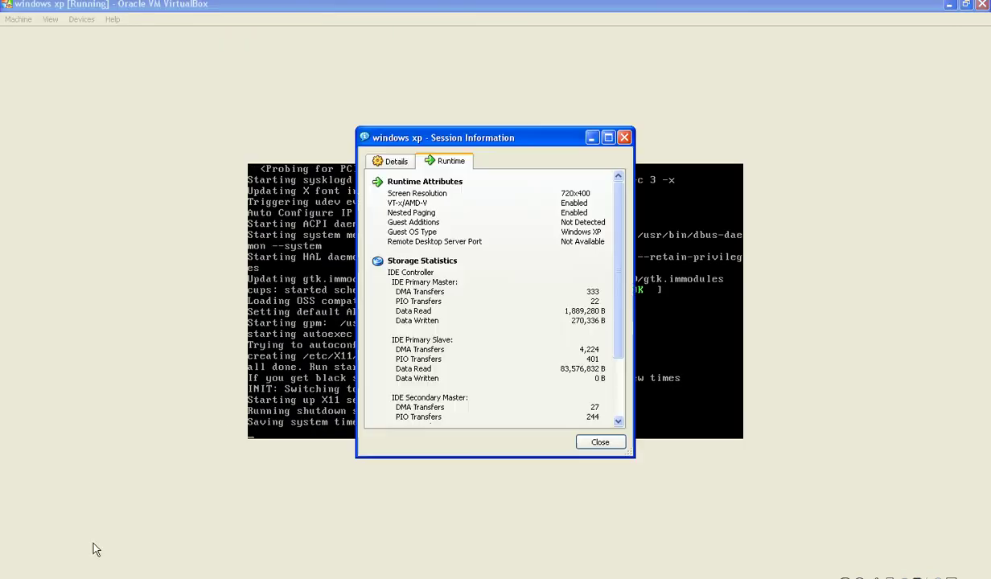
Close the virtual machine's session information window
left_click(591, 505)
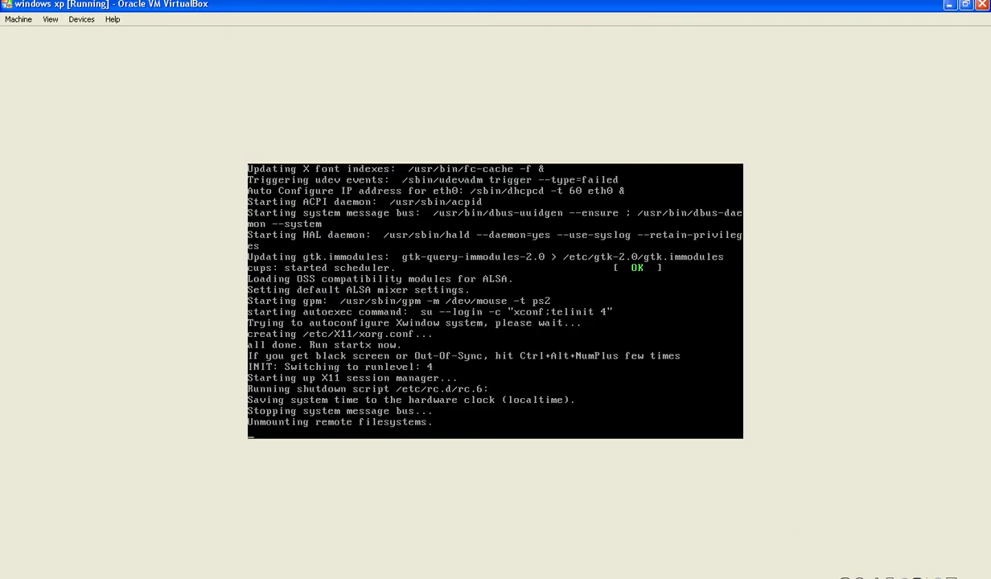
right_click(859, 577)
mouse_move(867, 563)
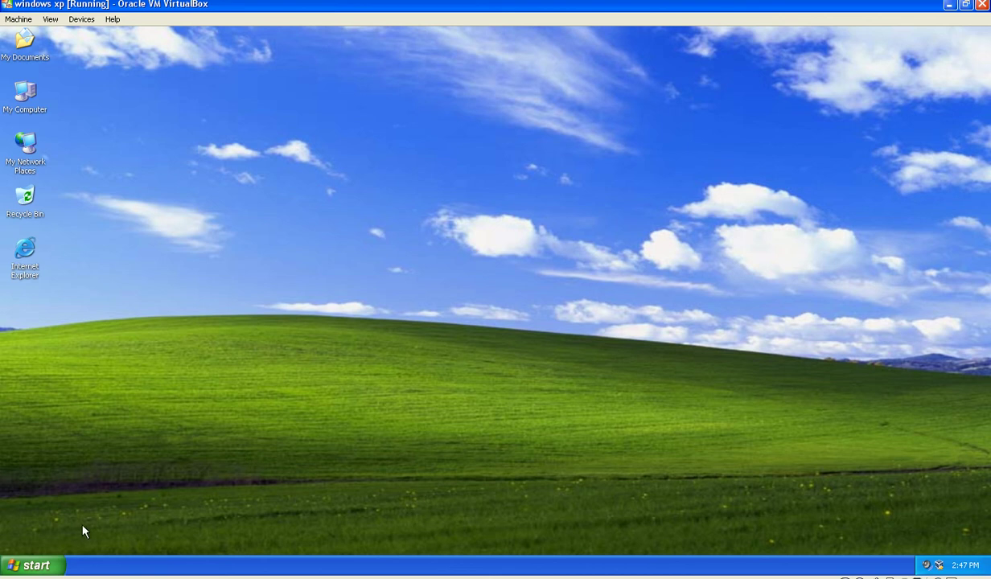
Open the Control Panel from the Windows XP settings
left_click(37, 567)
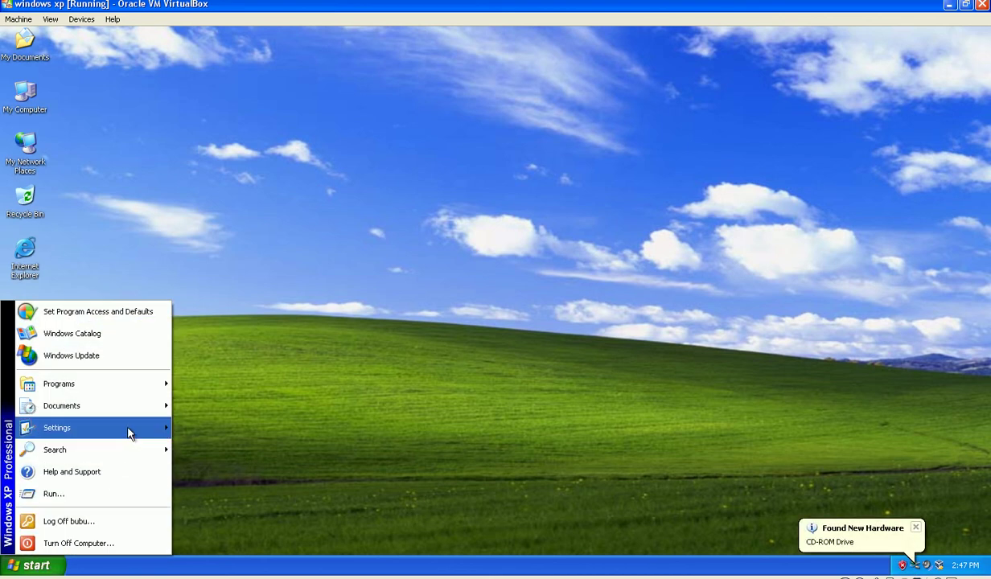
mouse_move(133, 432)
left_click(189, 364)
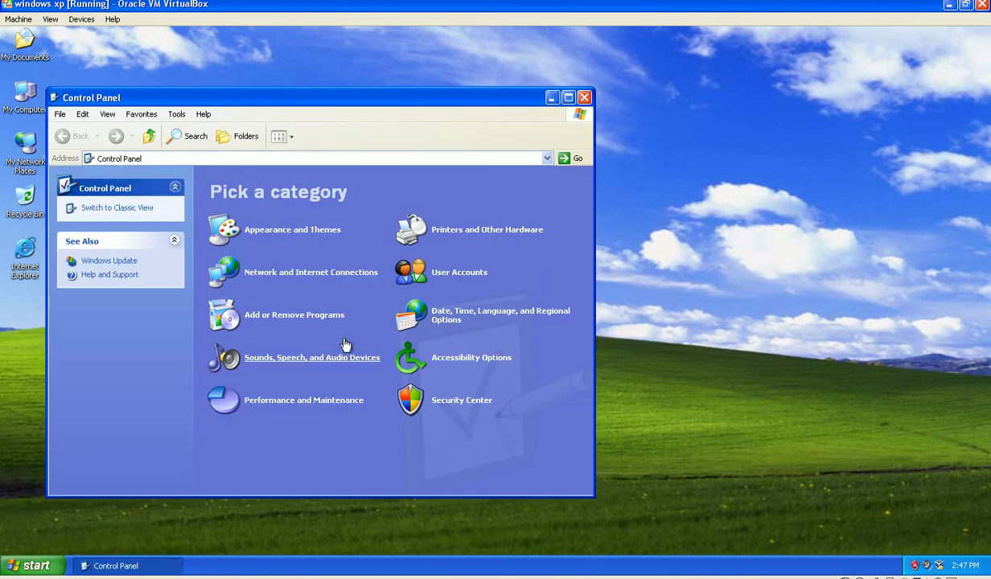
View the computer administrator account's change options in User Accounts, and close the User Accounts and Control Panel windows
left_click(426, 272)
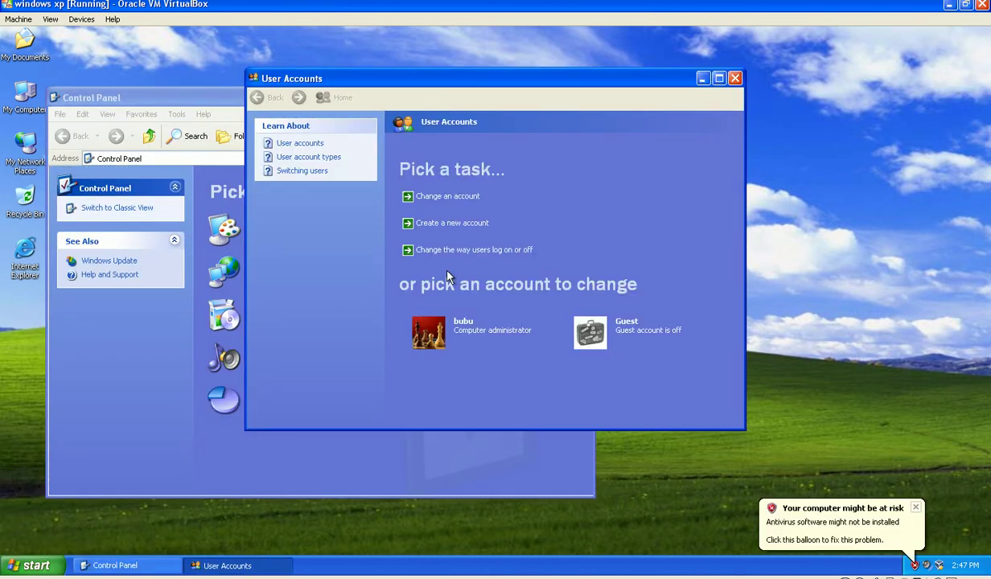
left_click(465, 324)
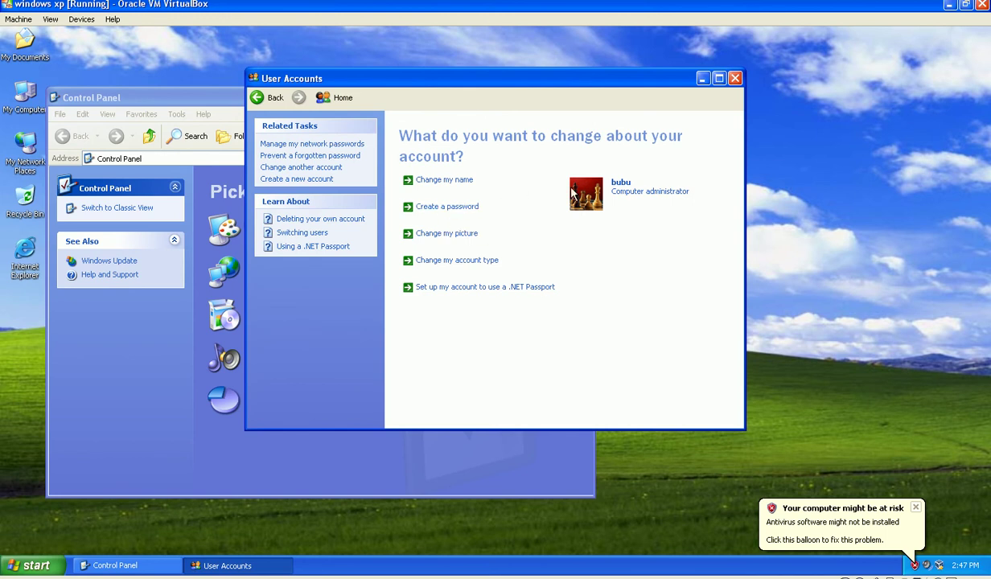
left_click(735, 79)
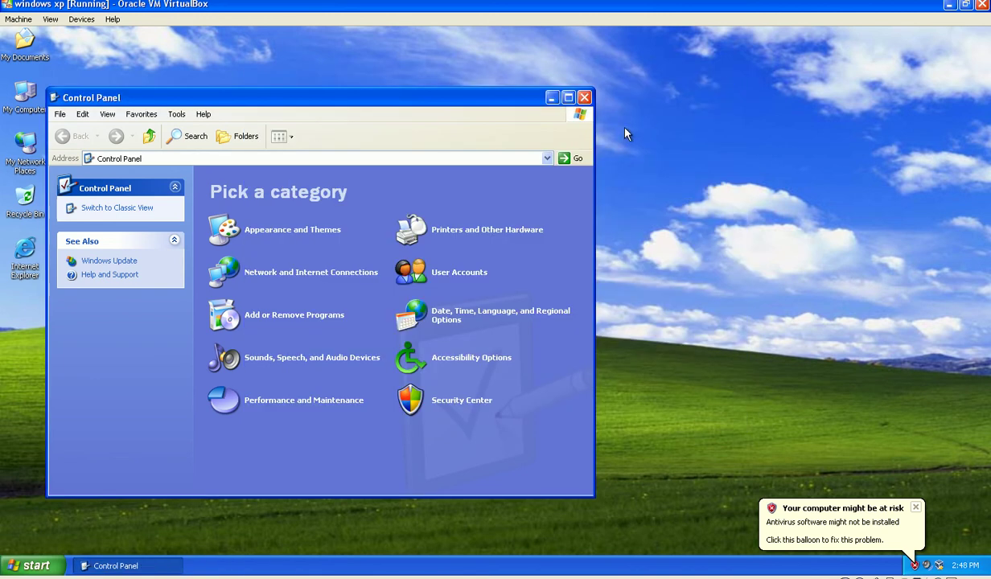
left_click(585, 99)
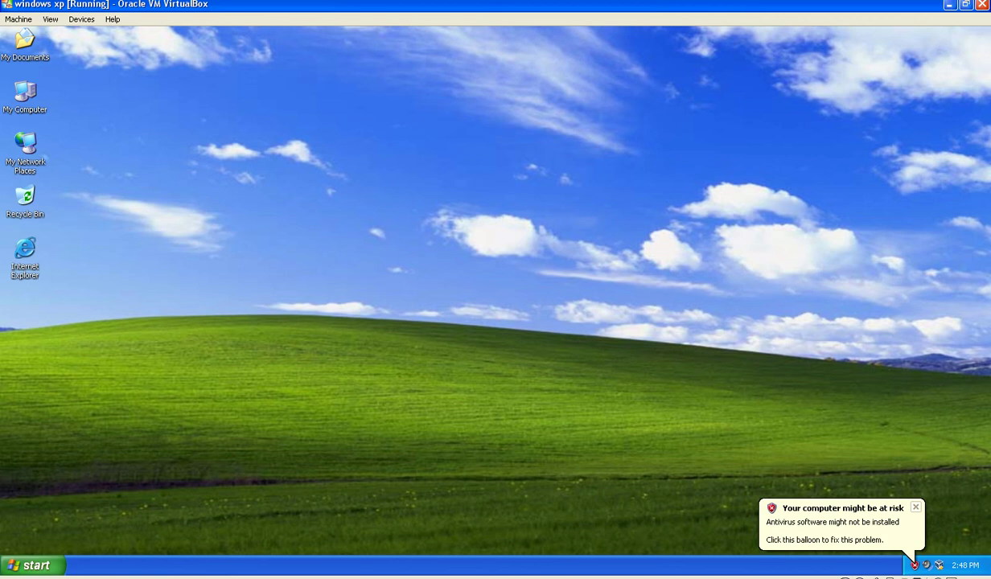
left_click(579, 575)
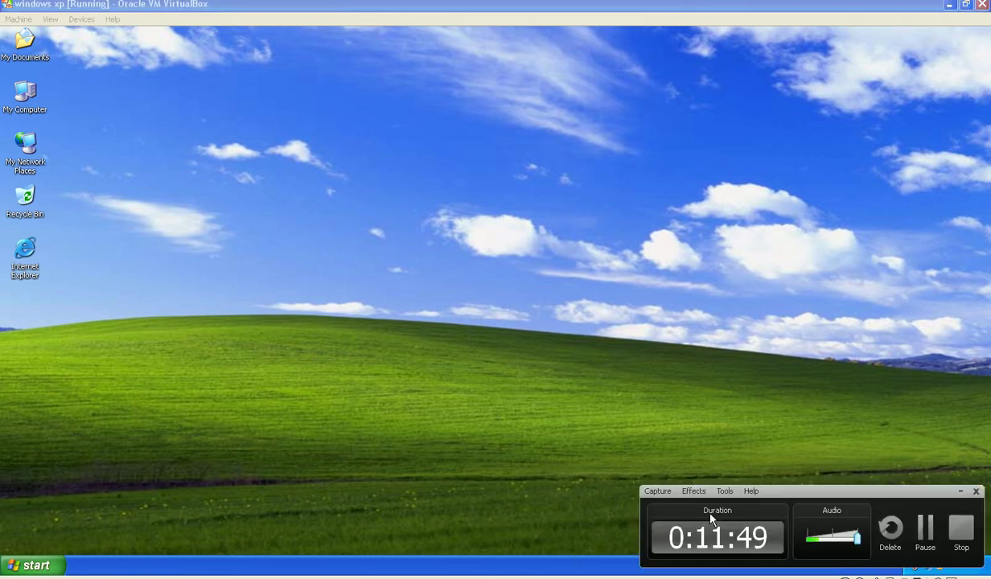
left_click_drag(795, 494, 789, 572)
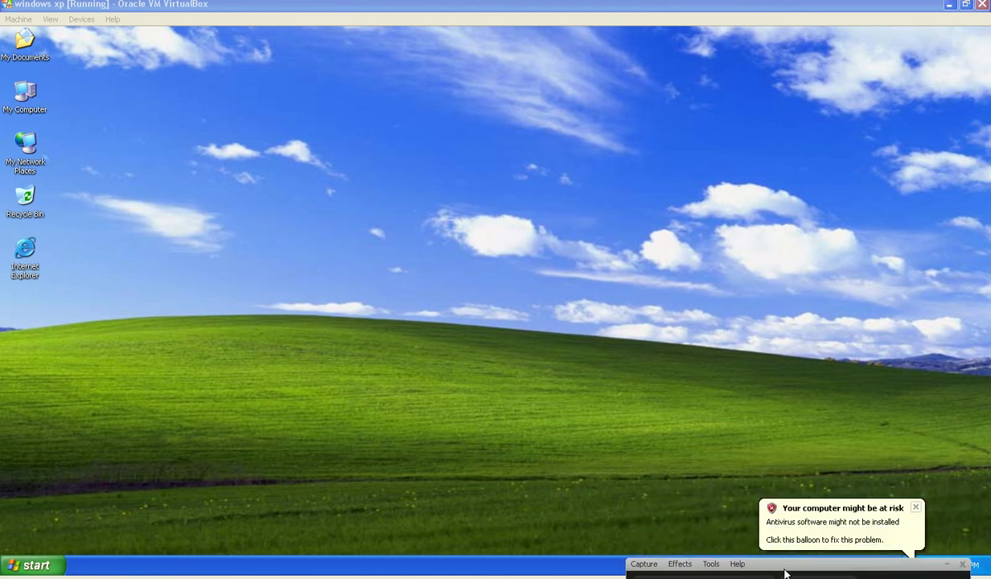